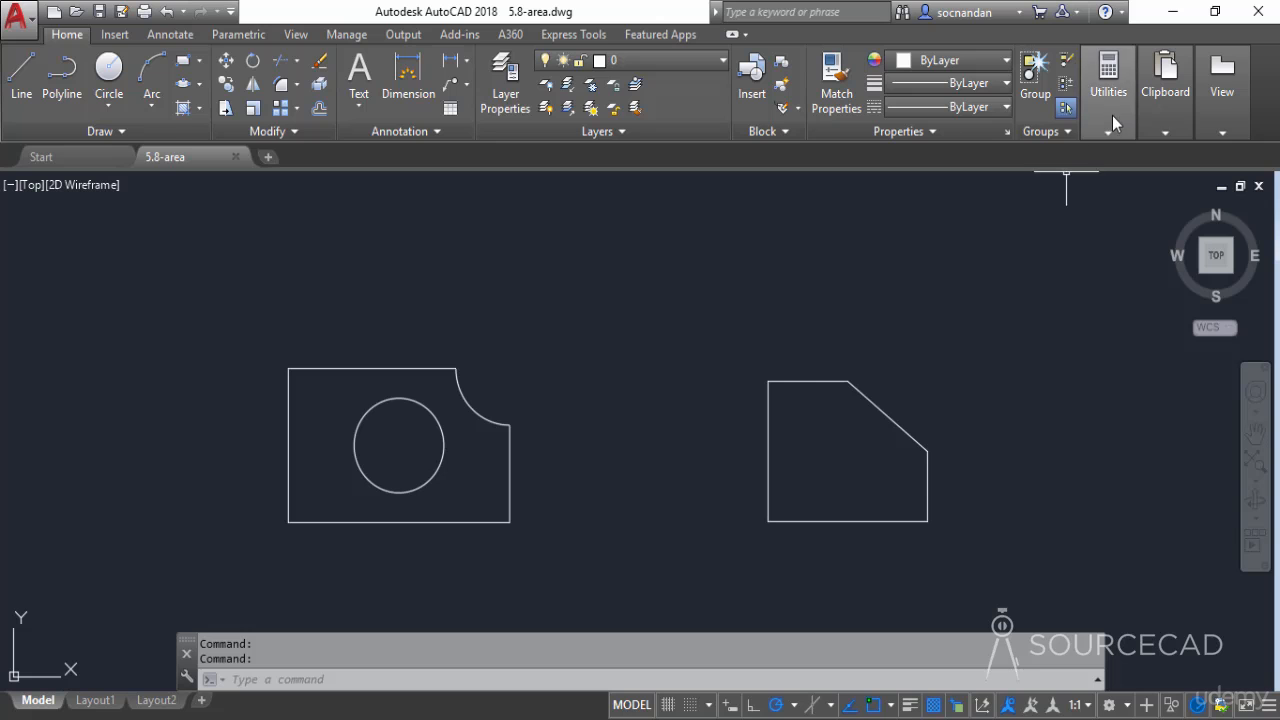
Measure the area of the five-sided shape with the chamfered corner by picking its five corner points in order
{"action": "left_click", "coordinate": [1112, 118]}
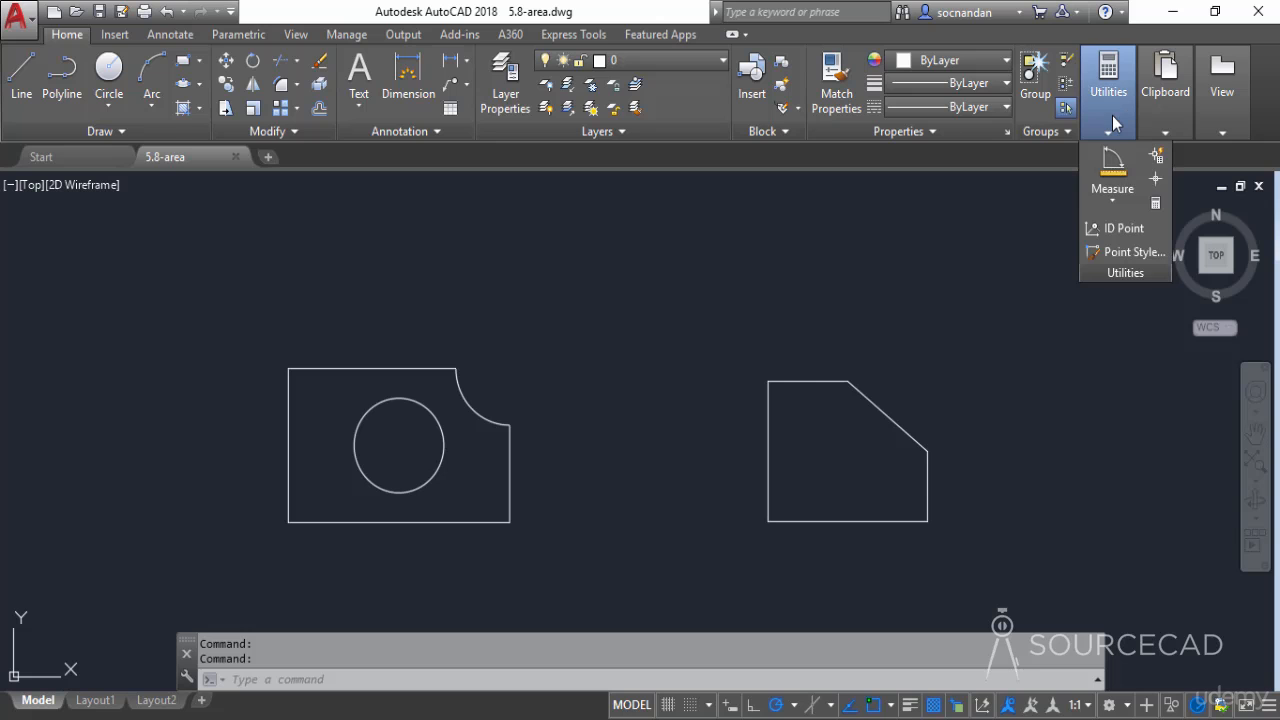
{"action": "left_click", "coordinate": [1116, 198]}
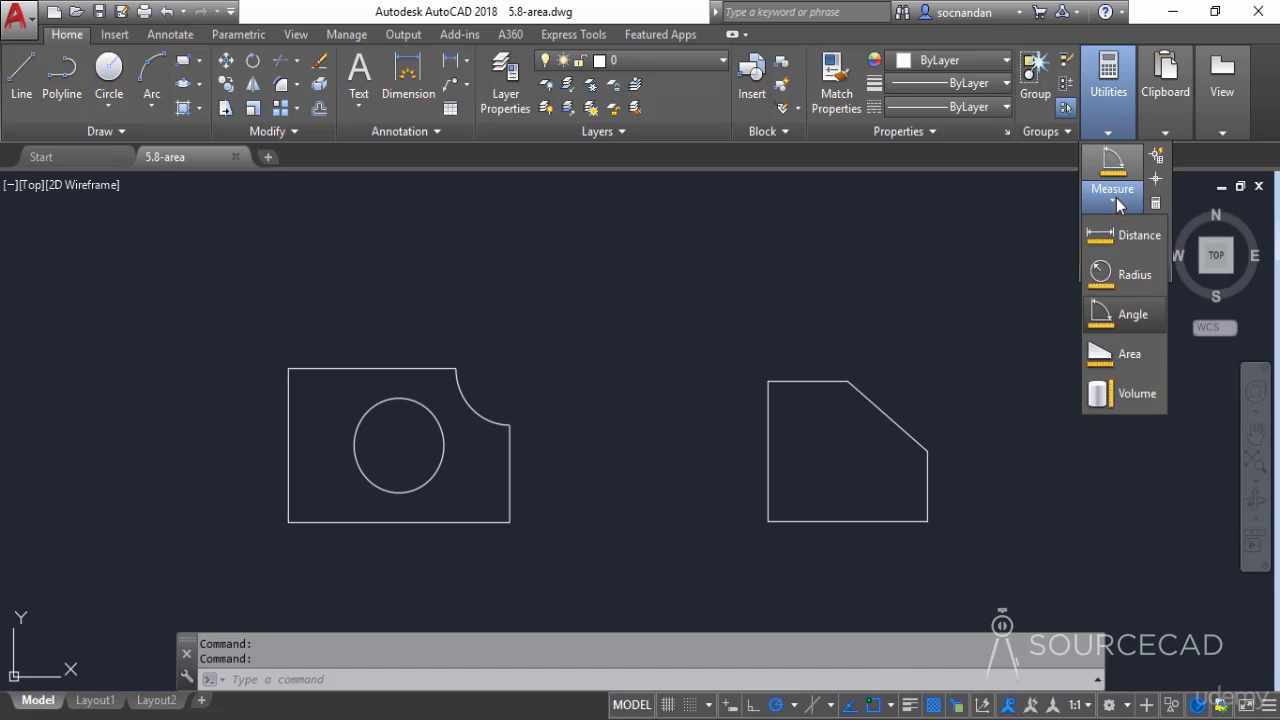
{"action": "left_click", "coordinate": [1129, 351]}
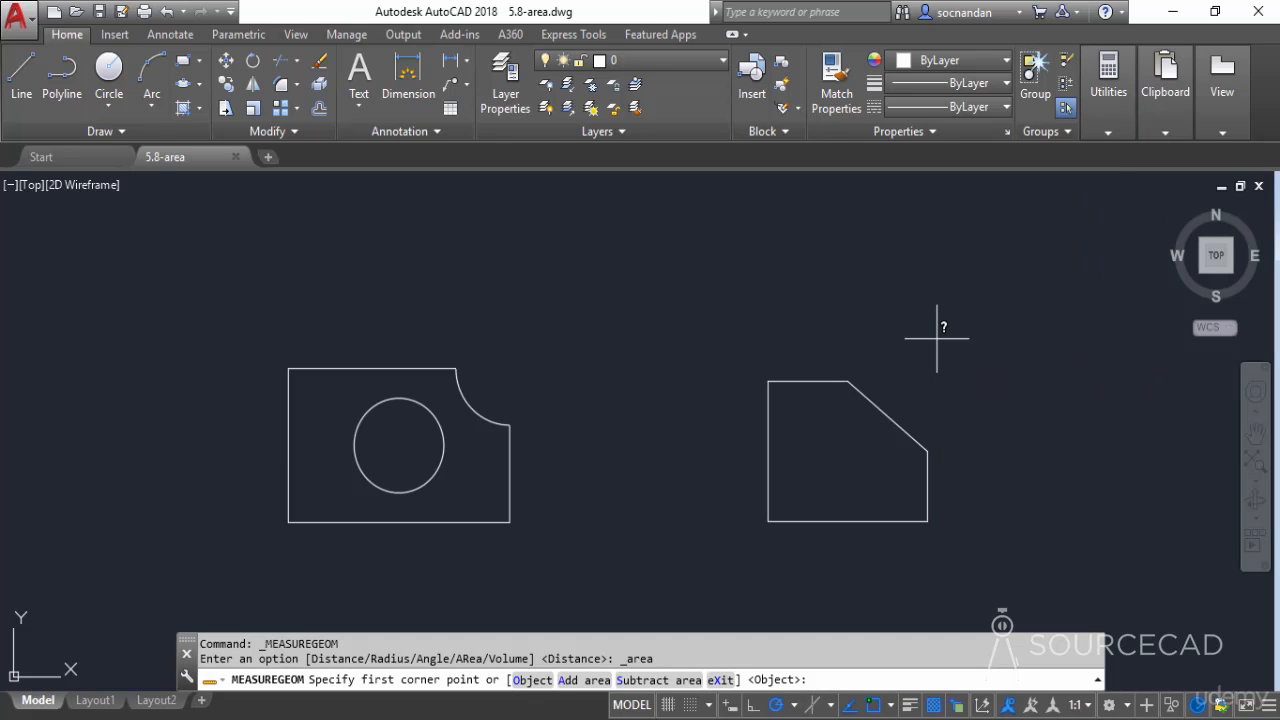
{"action": "middle_click_drag", "start_coordinate": [866, 437], "coordinate": [652, 440]}
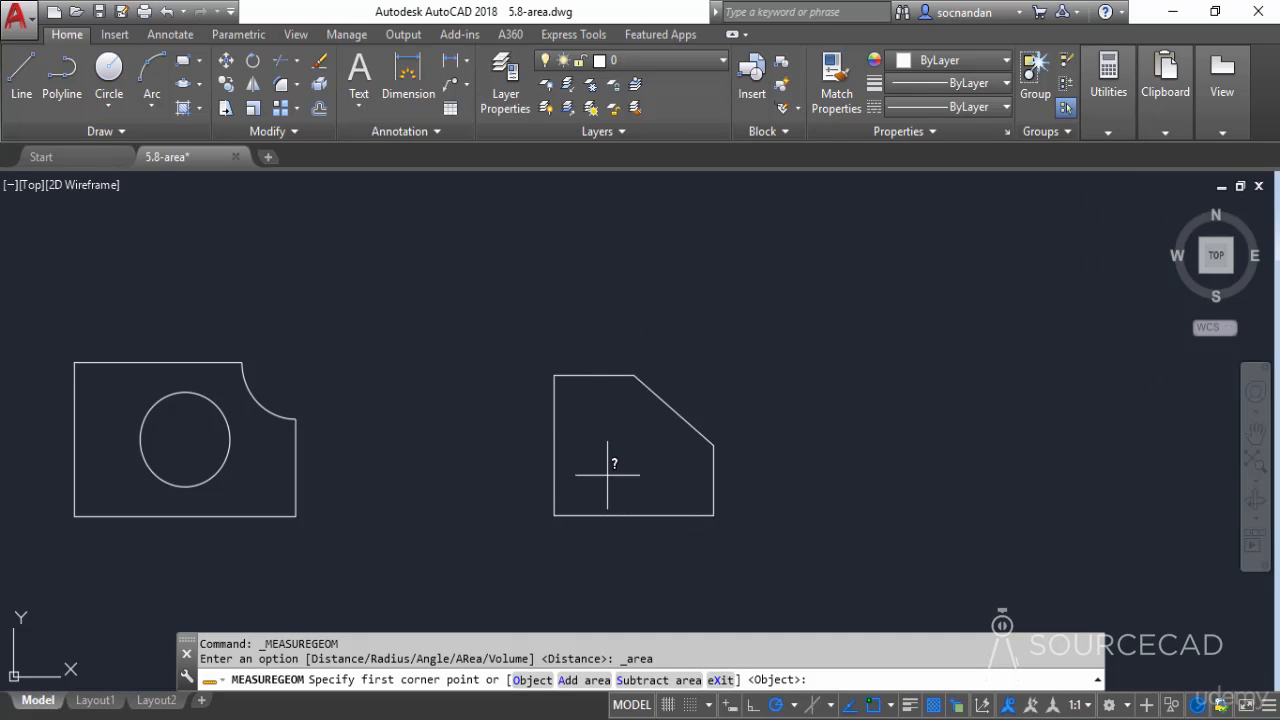
{"action": "left_click", "coordinate": [554, 515]}
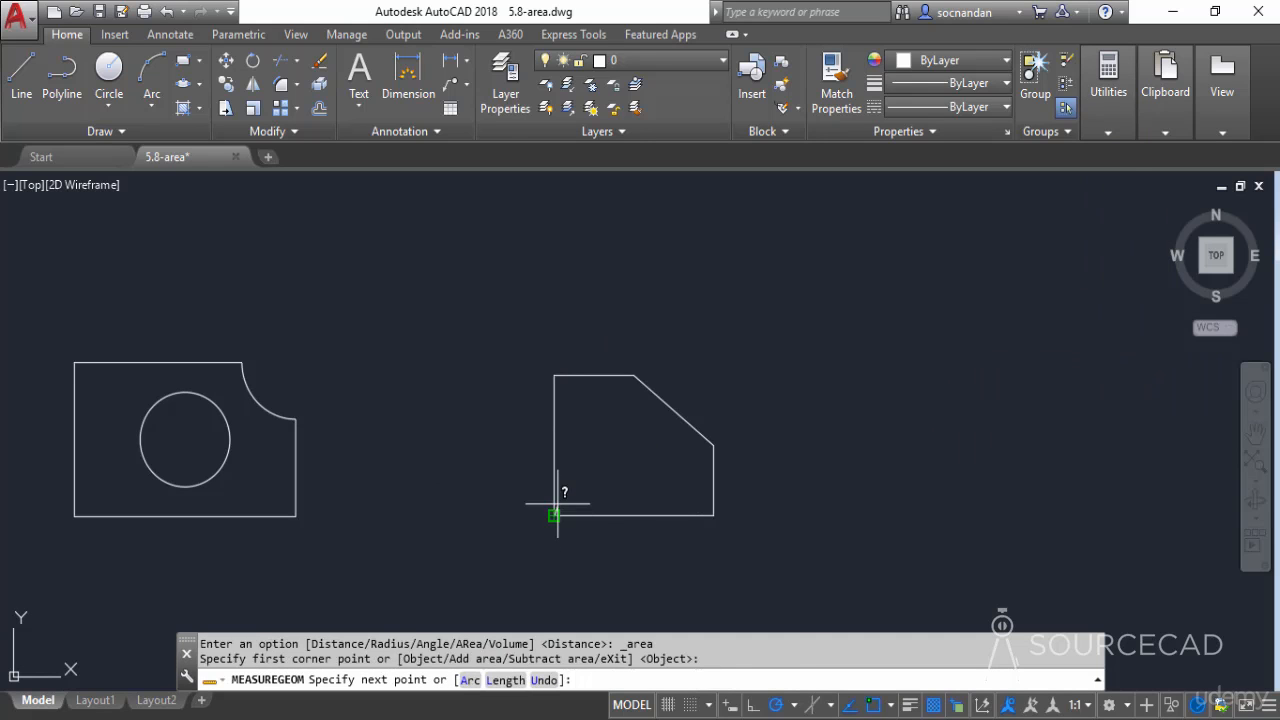
{"action": "left_click", "coordinate": [554, 375]}
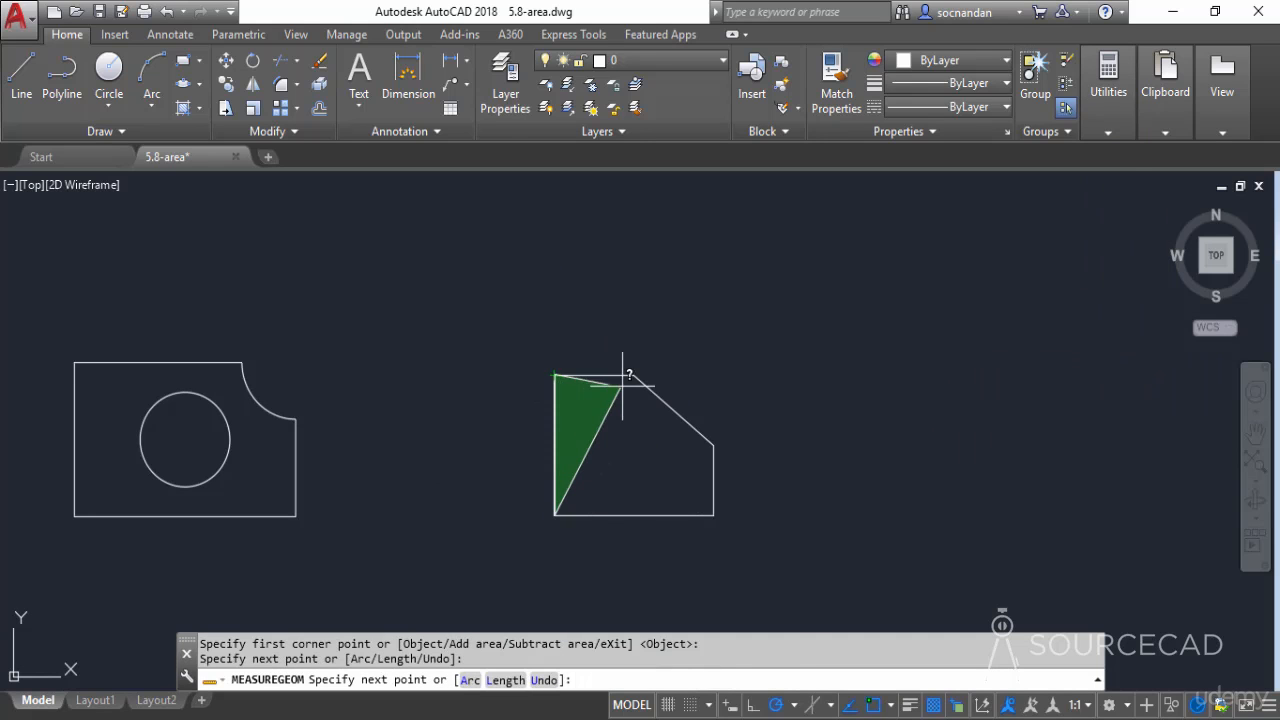
{"action": "left_click", "coordinate": [634, 375]}
{"action": "left_click", "coordinate": [714, 446]}
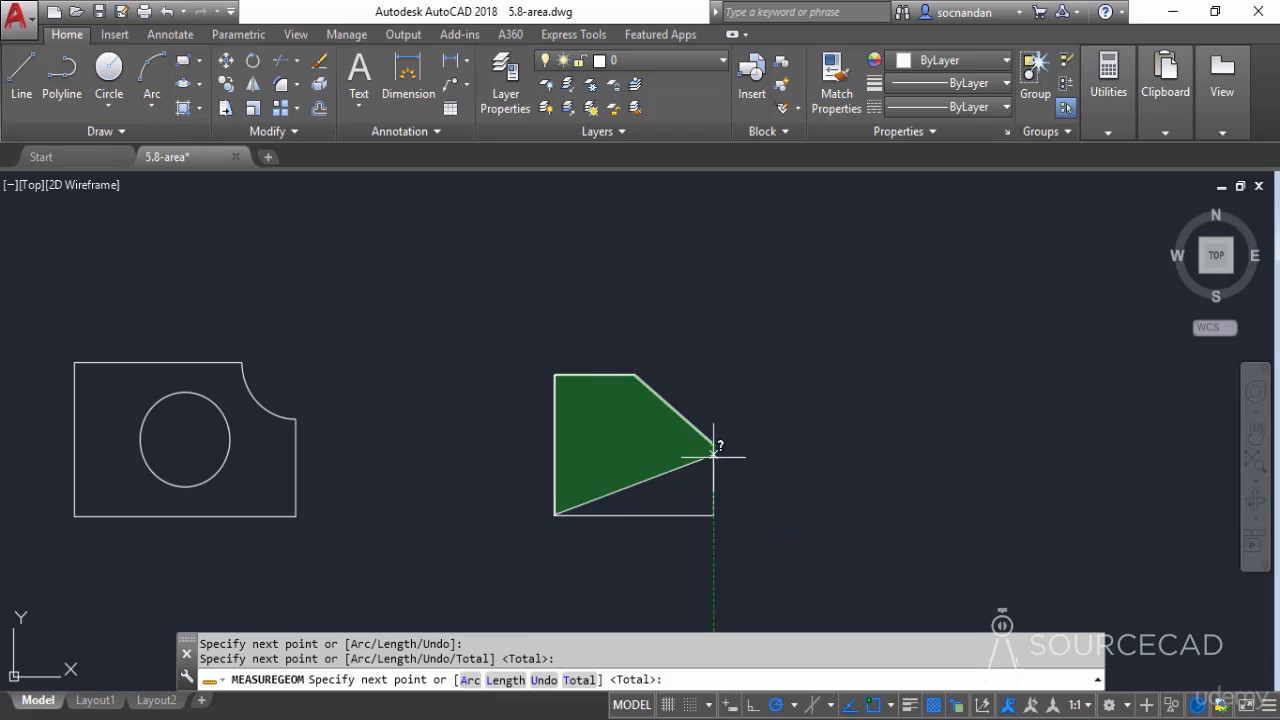
{"action": "left_click", "coordinate": [714, 515]}
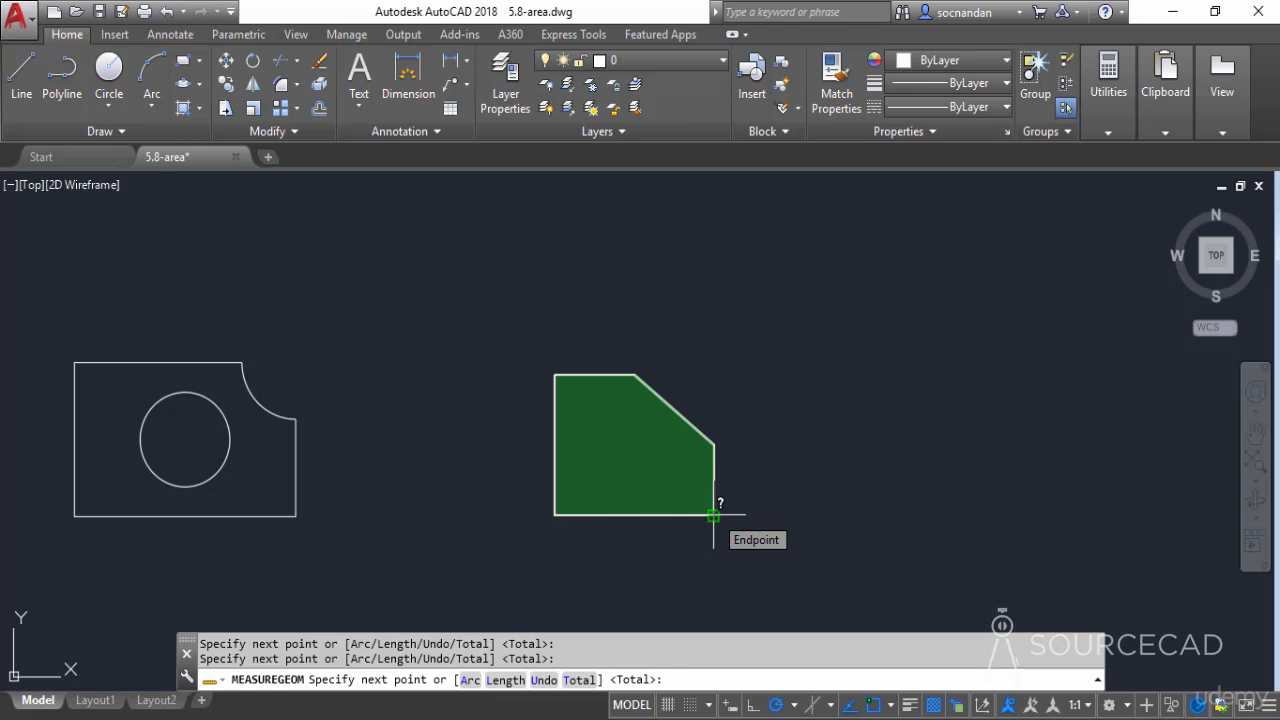
{"action": "key", "text": "Return"}
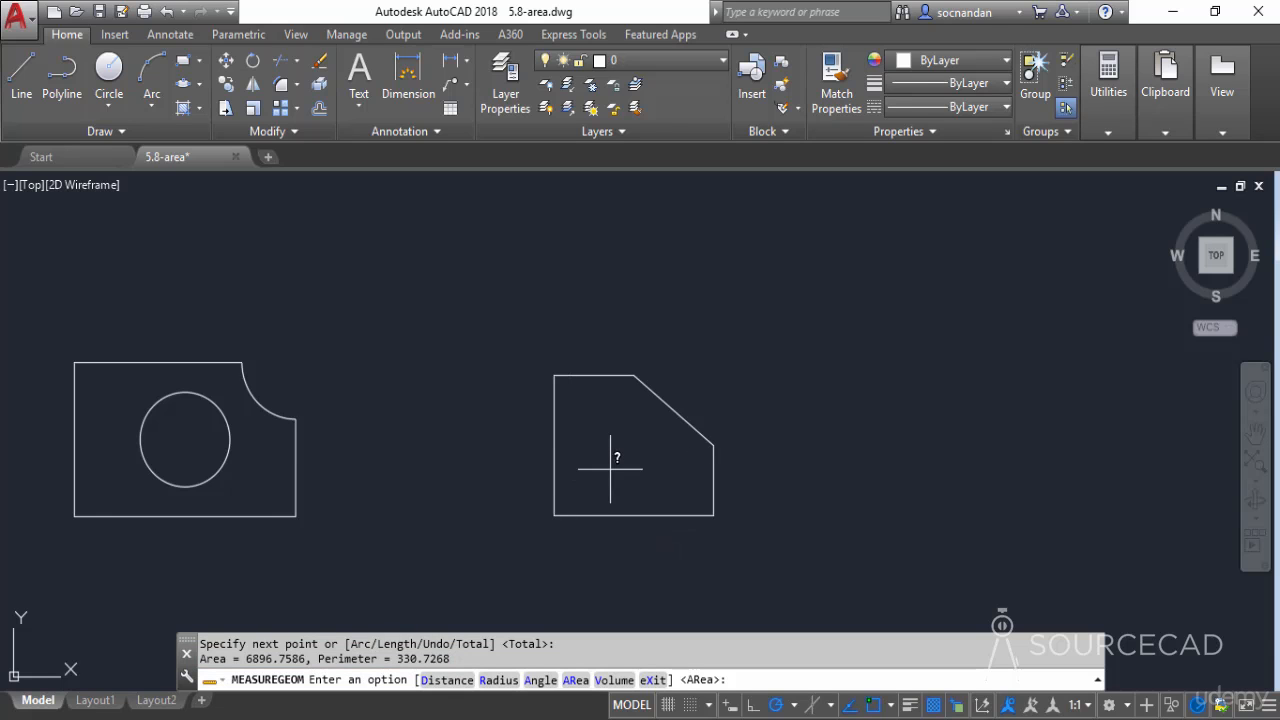
{"action": "mouse_move", "coordinate": [612, 471]}
{"action": "middle_mouse_down"}
{"action": "mouse_move", "coordinate": [829, 453]}
{"action": "mouse_move", "coordinate": [852, 470]}
{"action": "middle_mouse_up"}
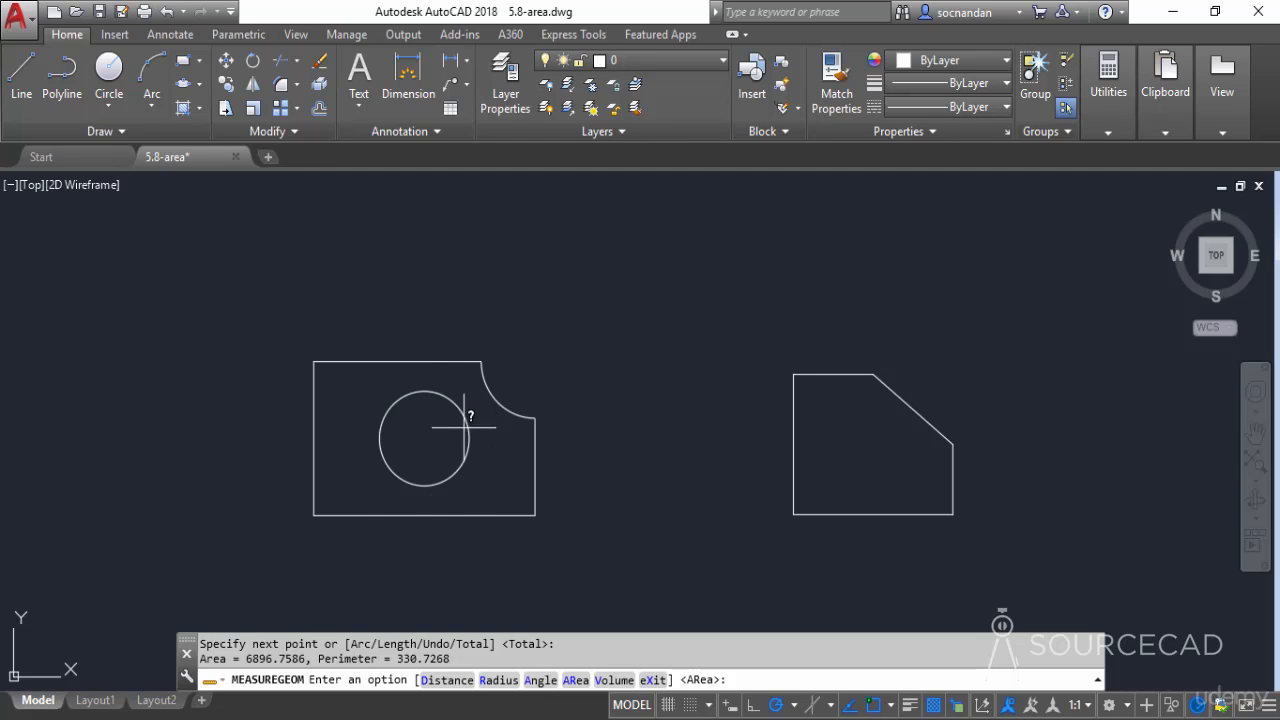
{"action": "key", "text": "Escape"}
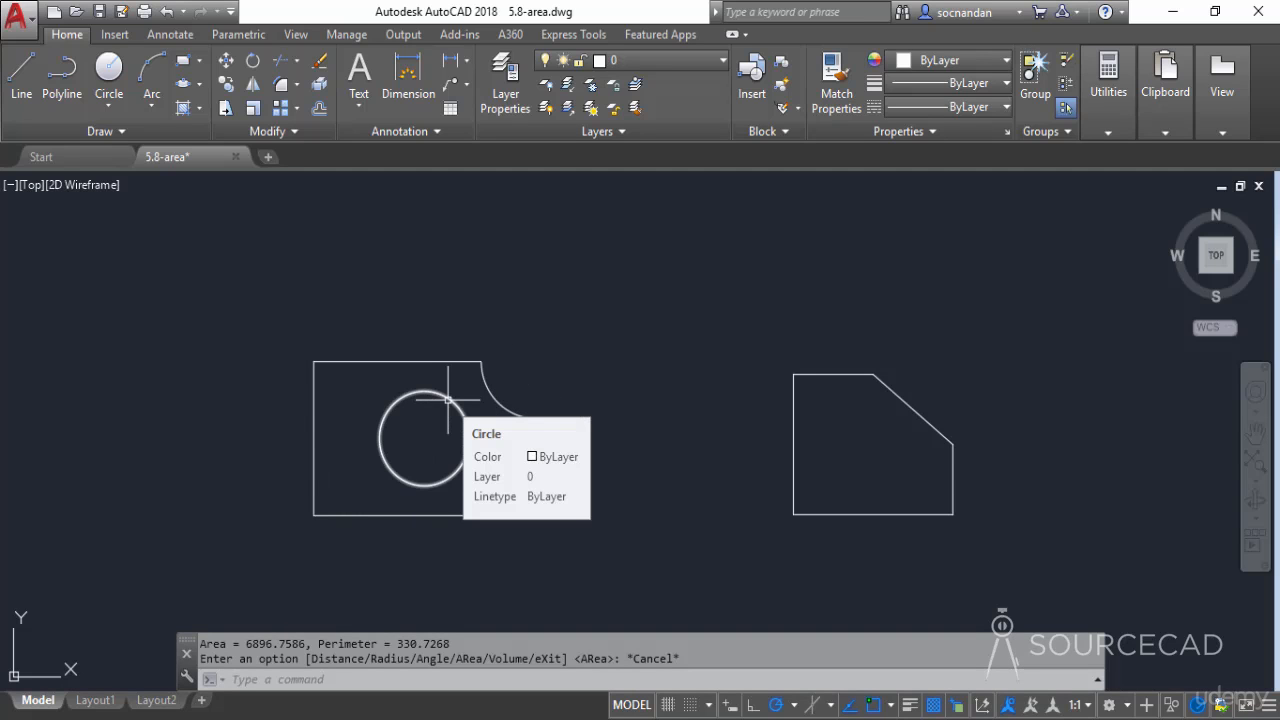
Measure the area of the notched rectangular outline around the circle using the area tool's Object option
{"action": "left_click", "coordinate": [1108, 90]}
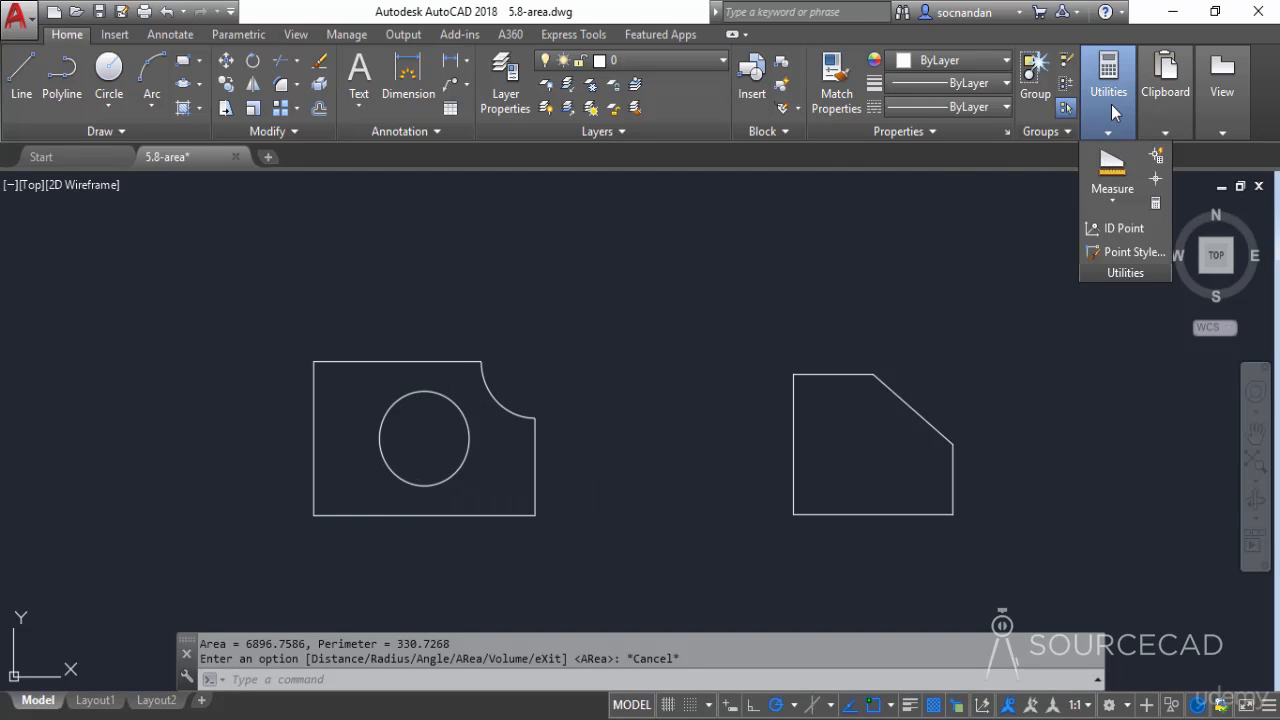
{"action": "left_click", "coordinate": [1112, 197]}
{"action": "left_click", "coordinate": [1128, 358]}
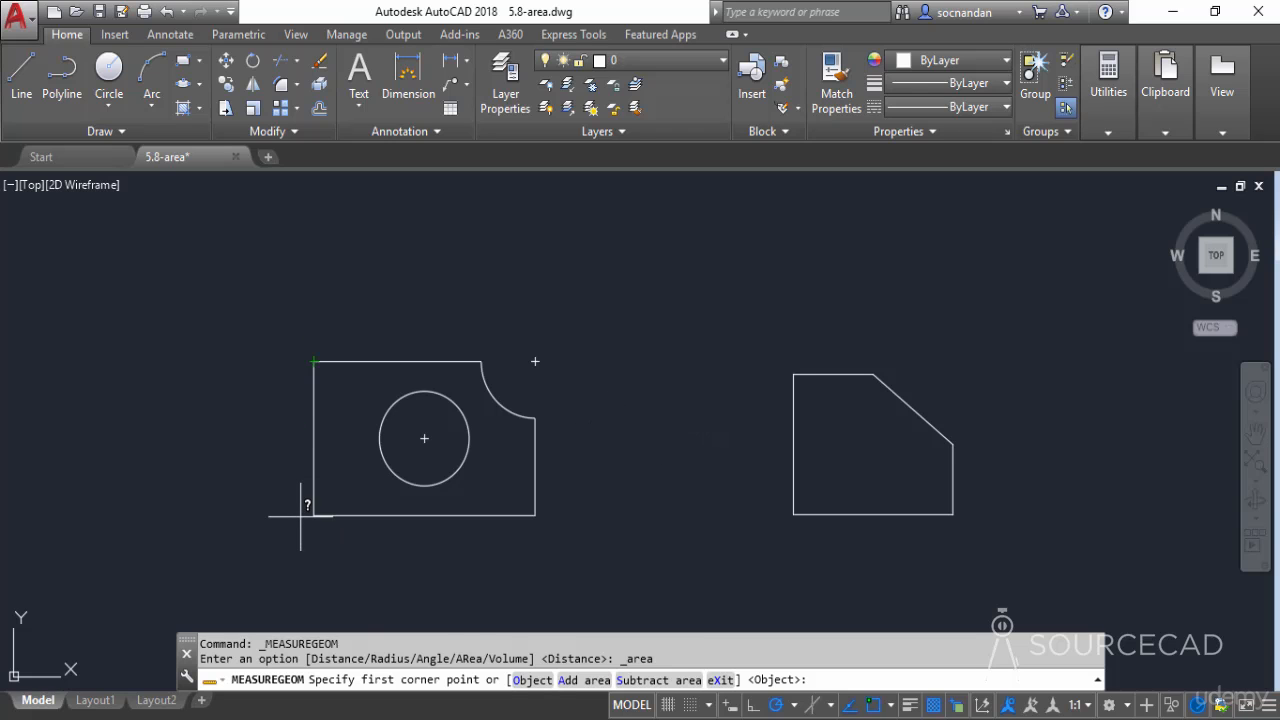
{"action": "left_click", "coordinate": [530, 680]}
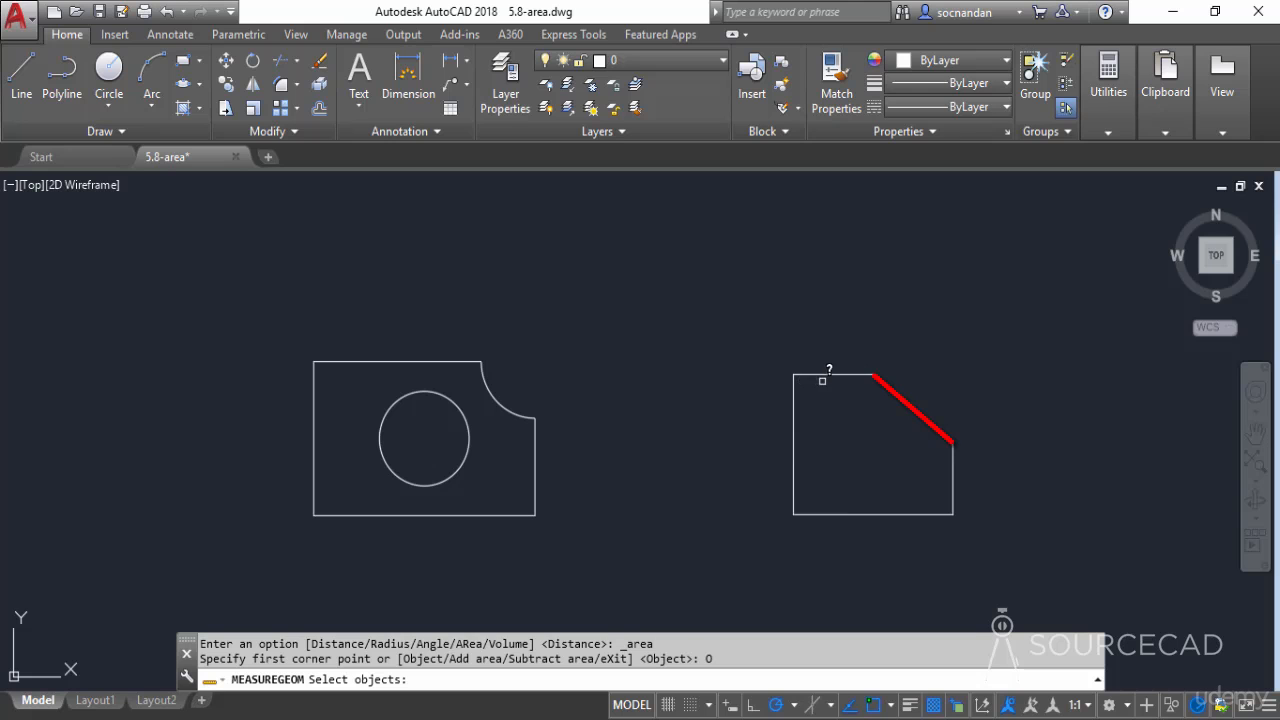
{"action": "left_click", "coordinate": [535, 481]}
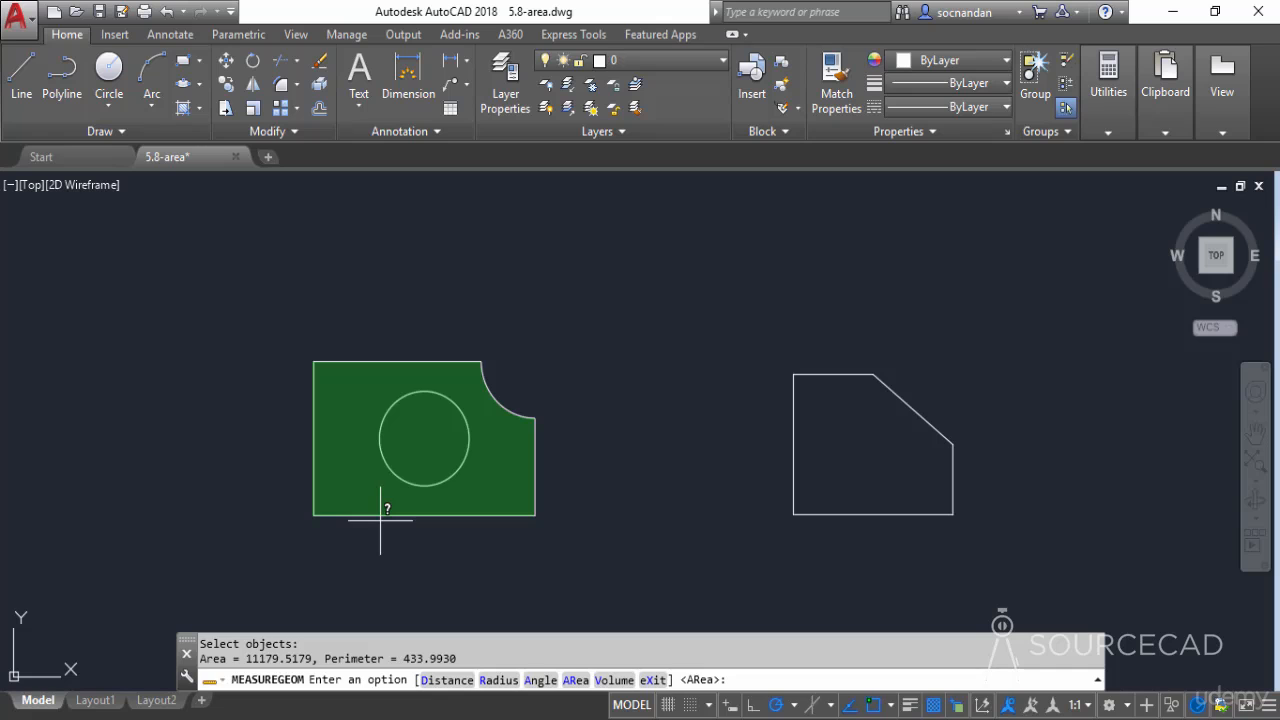
{"action": "key", "text": "Escape"}
Start a combined area measurement and subtract the circle inside the notched rectangle as an object
{"action": "left_click", "coordinate": [1110, 85]}
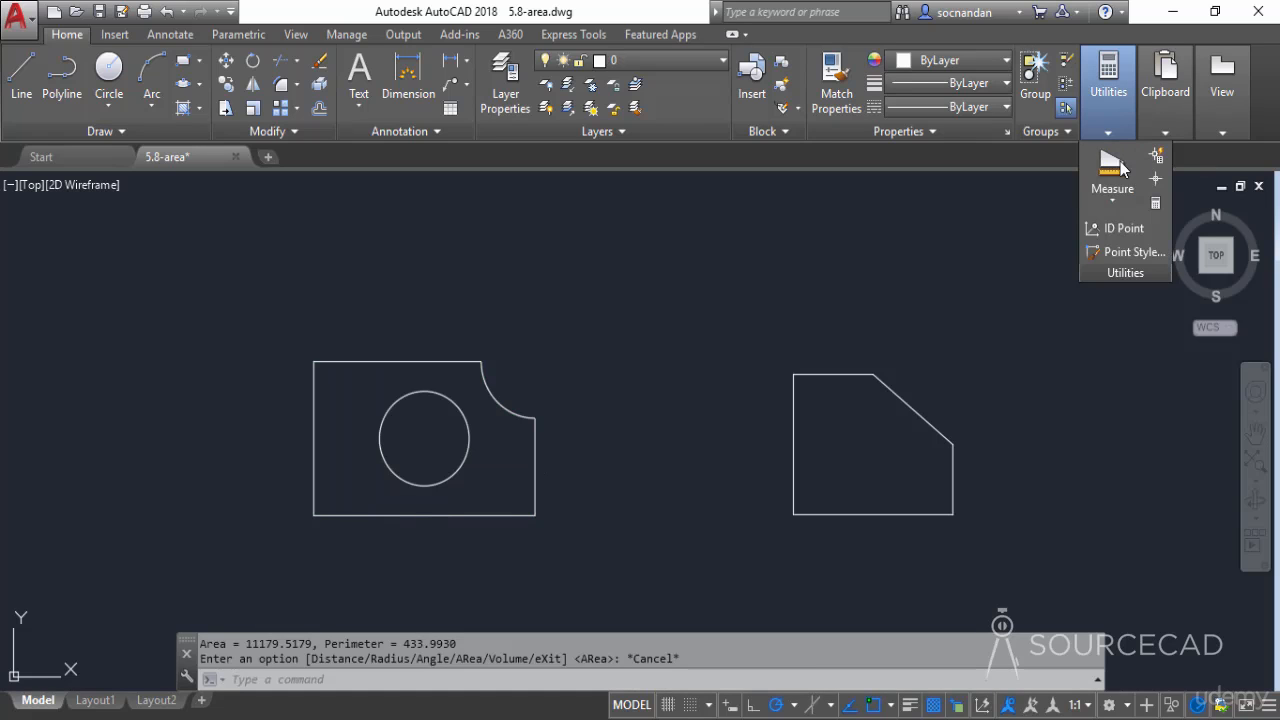
{"action": "left_click", "coordinate": [1112, 202]}
{"action": "left_click", "coordinate": [1126, 352]}
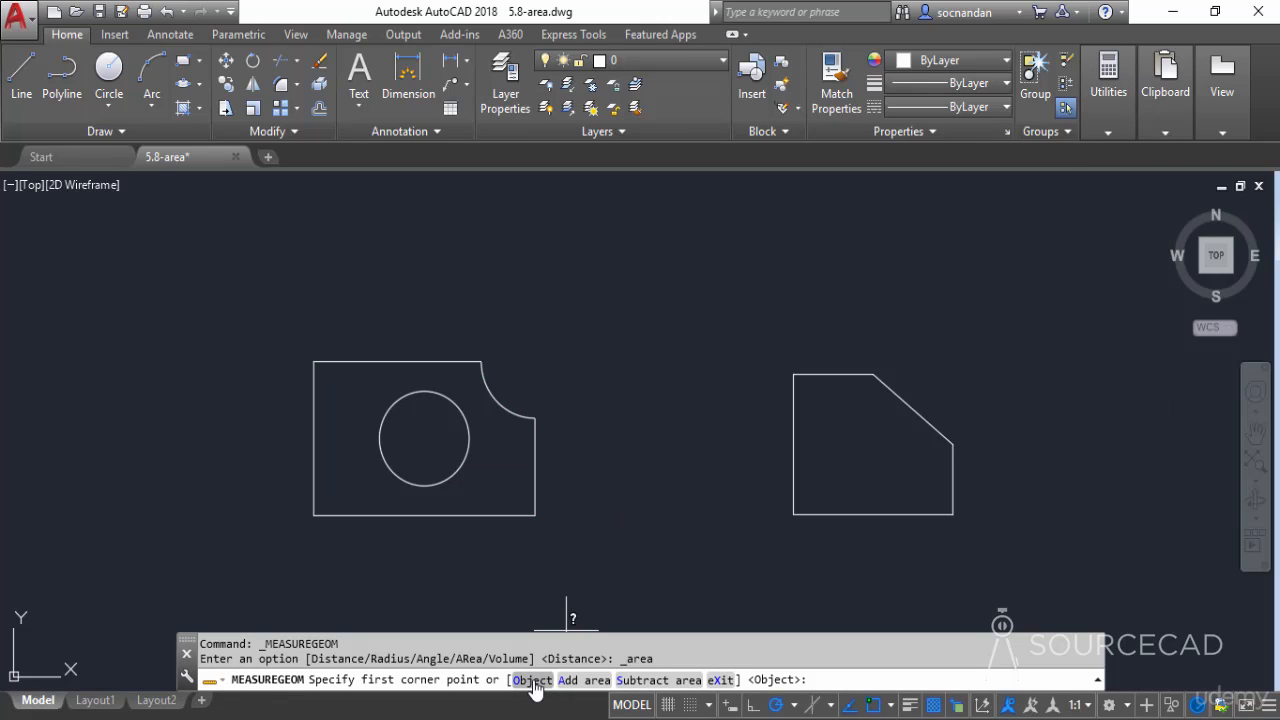
{"action": "left_click", "coordinate": [660, 681]}
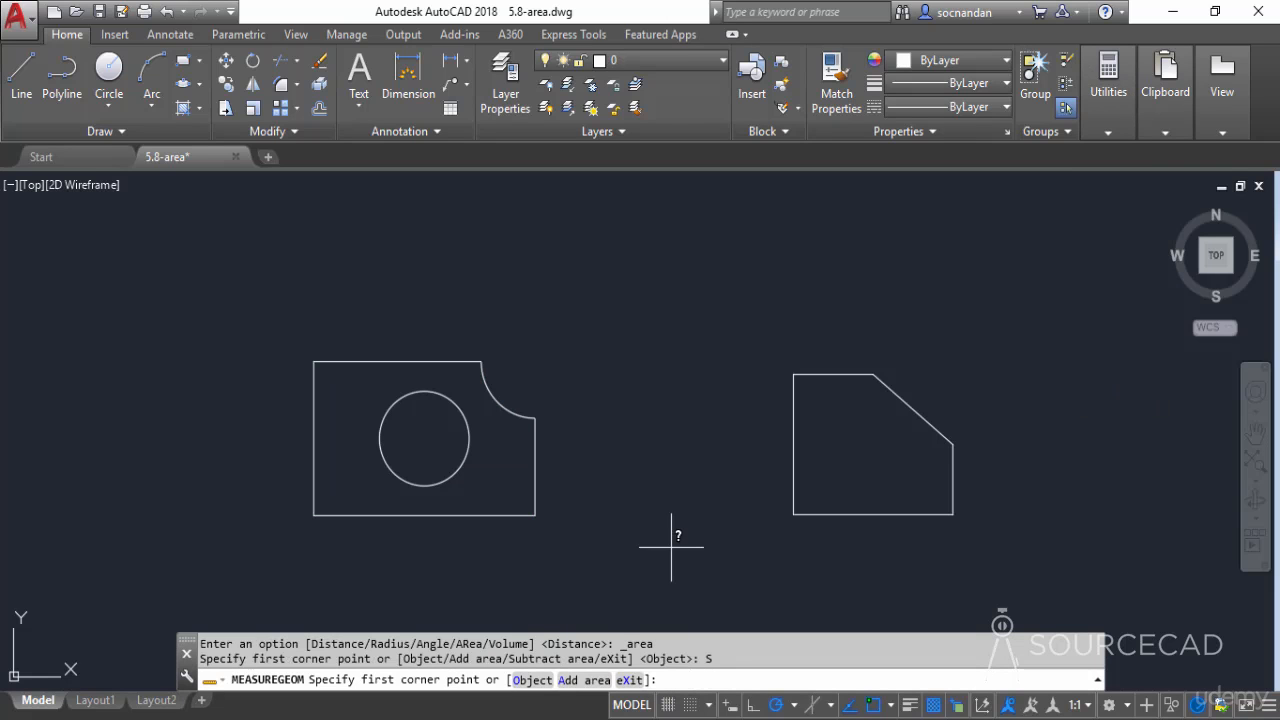
{"action": "left_click", "coordinate": [532, 681]}
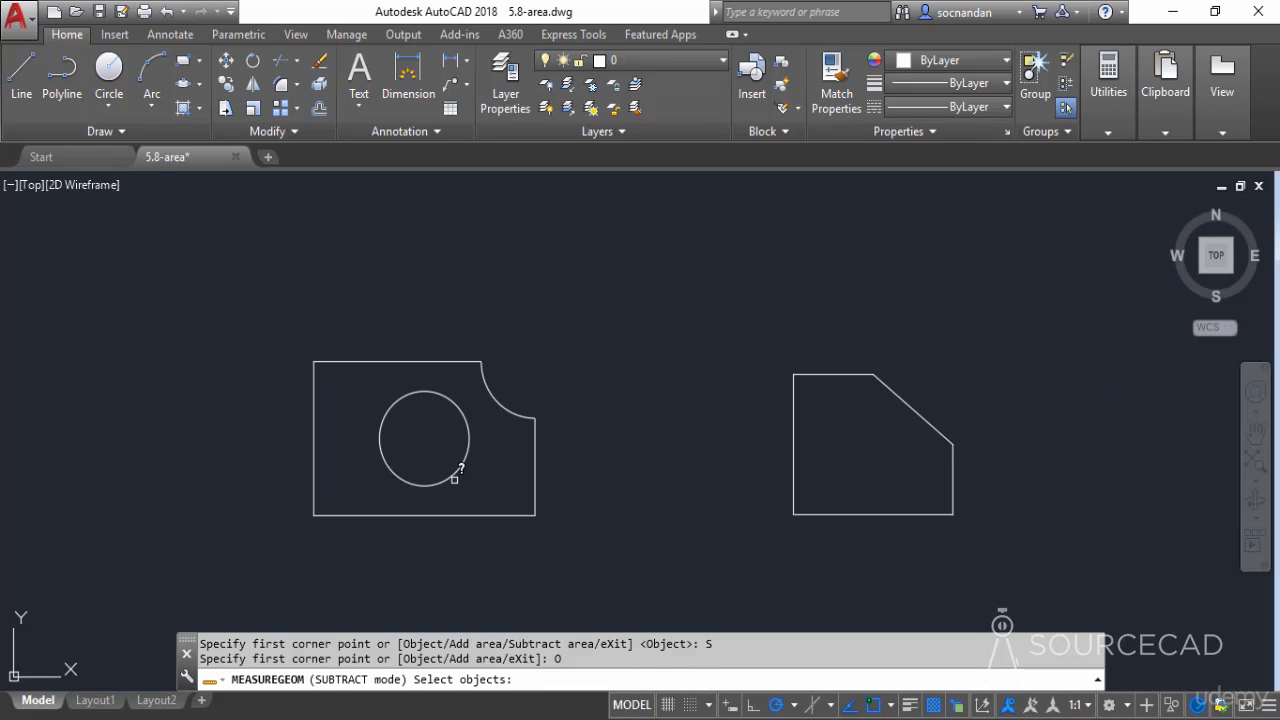
{"action": "left_click", "coordinate": [457, 467]}
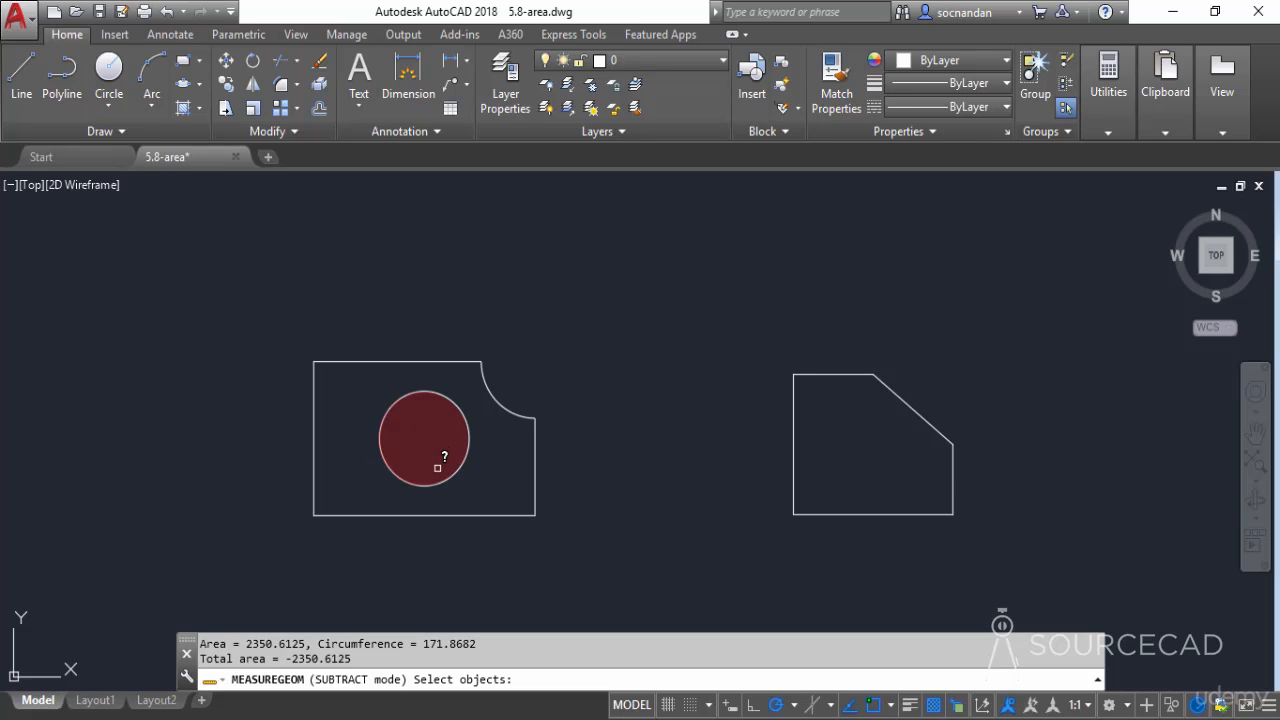
{"action": "key", "text": "Return"}
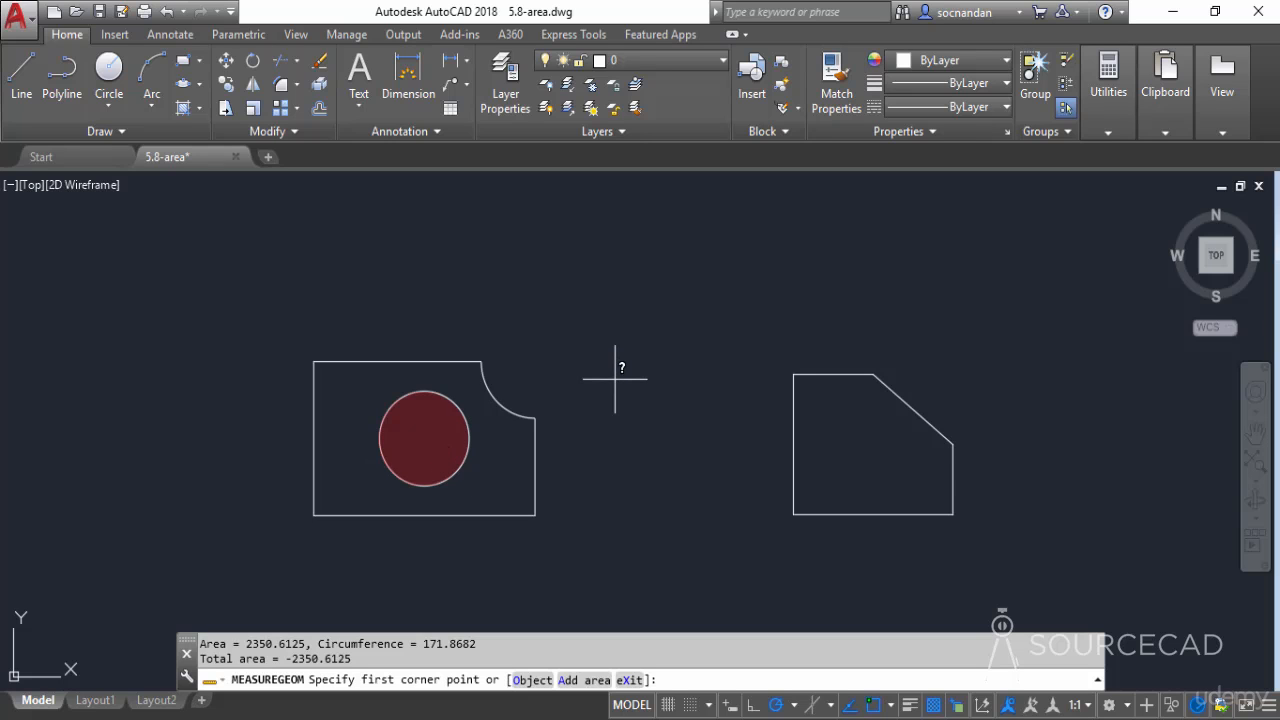
Add the notched rectangle's outline as an object to the running area total, and end the measurement
{"action": "left_click", "coordinate": [592, 681]}
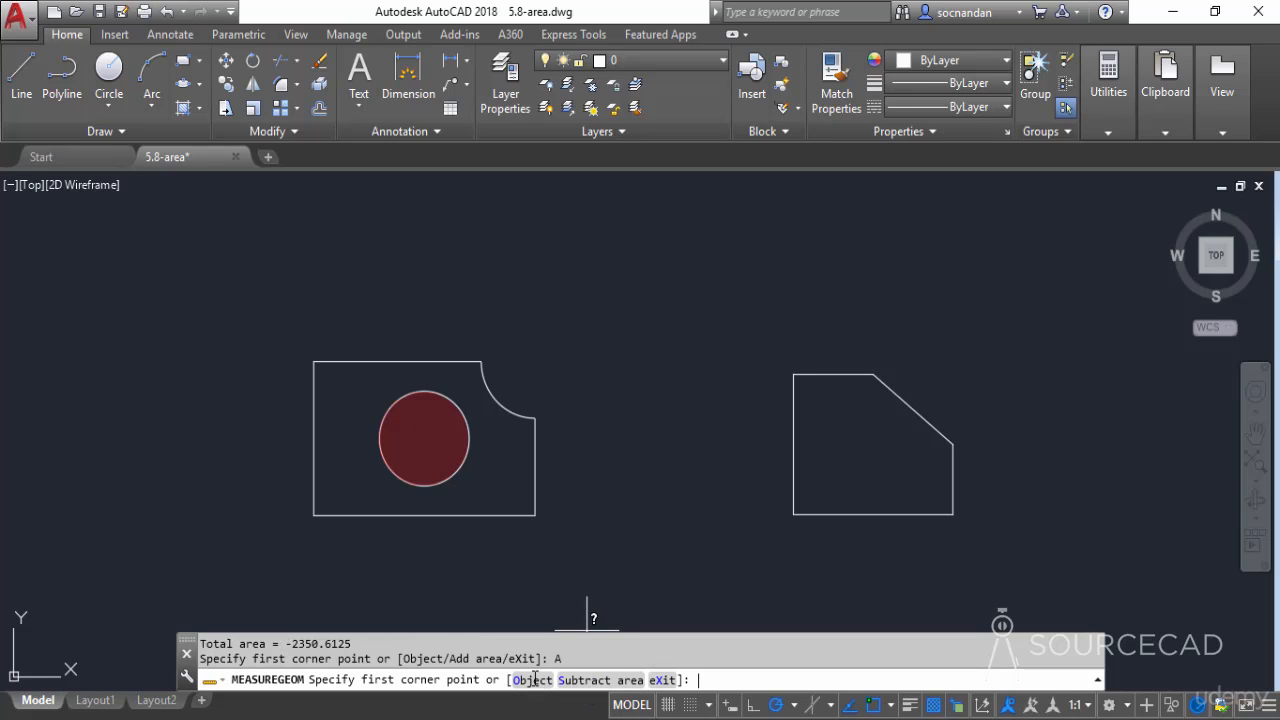
{"action": "left_click", "coordinate": [532, 680]}
{"action": "left_click", "coordinate": [522, 516]}
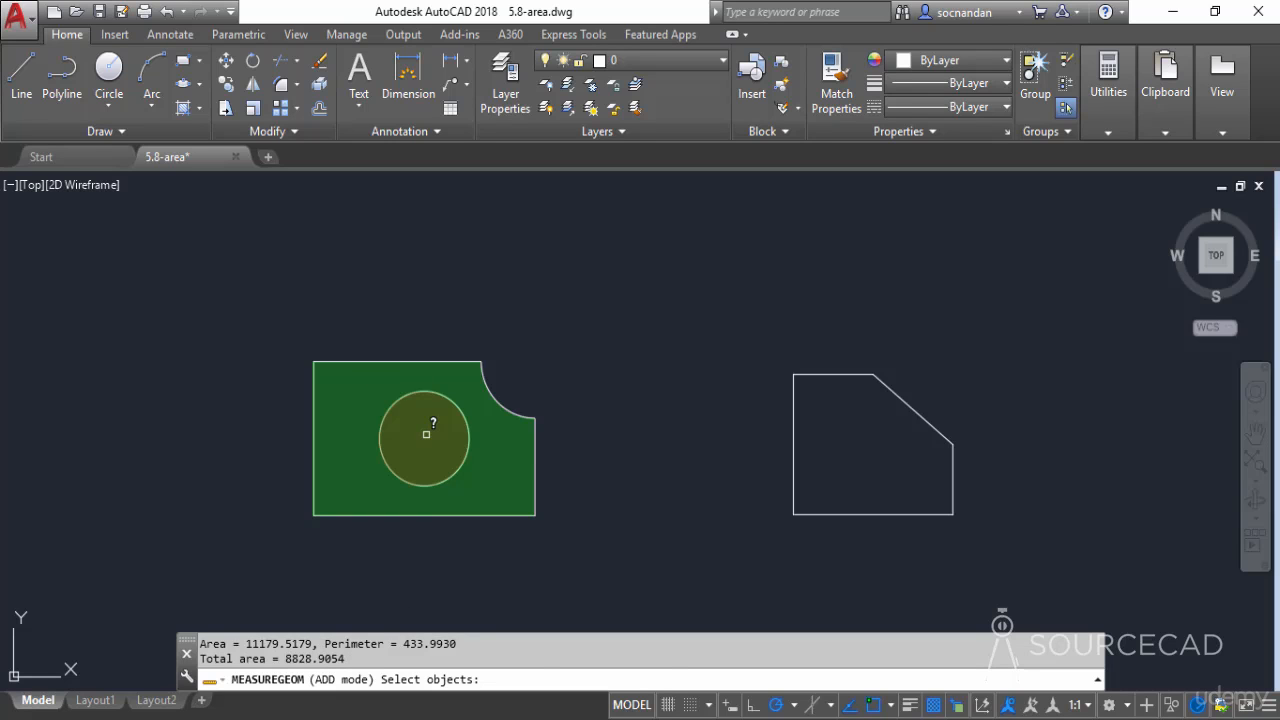
{"action": "key", "text": "Return"}
{"action": "key", "text": "Escape"}
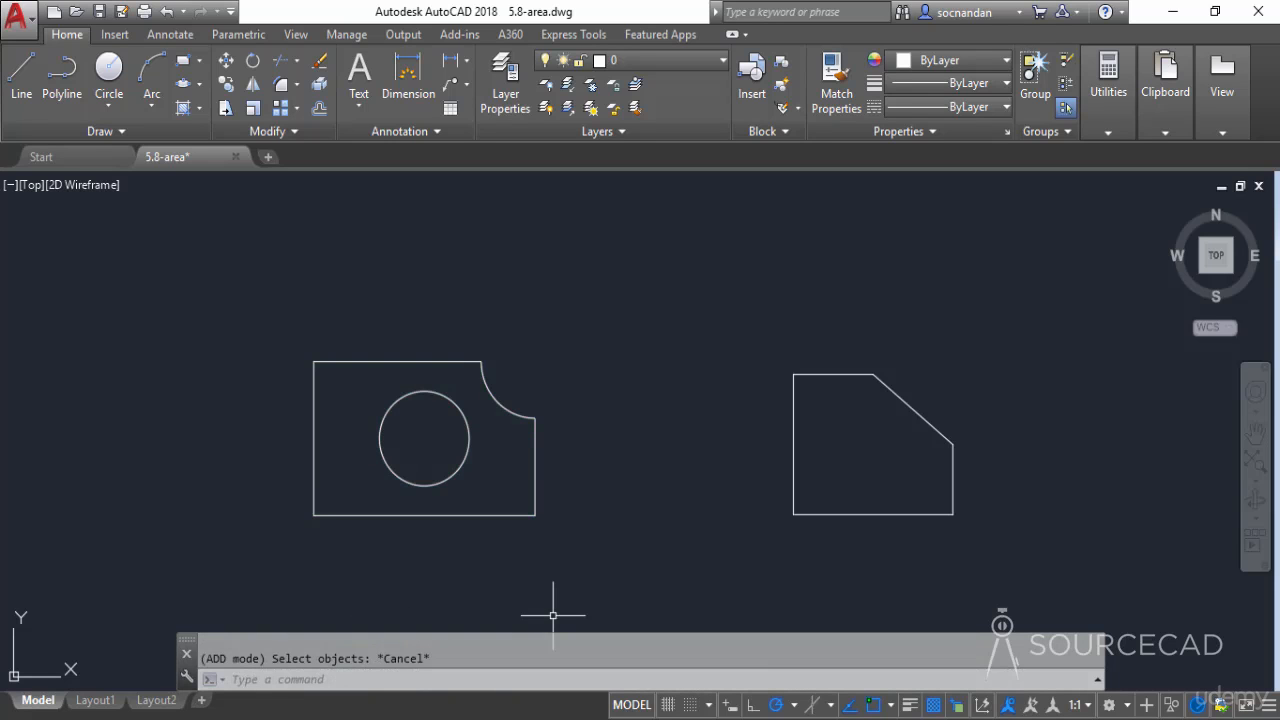